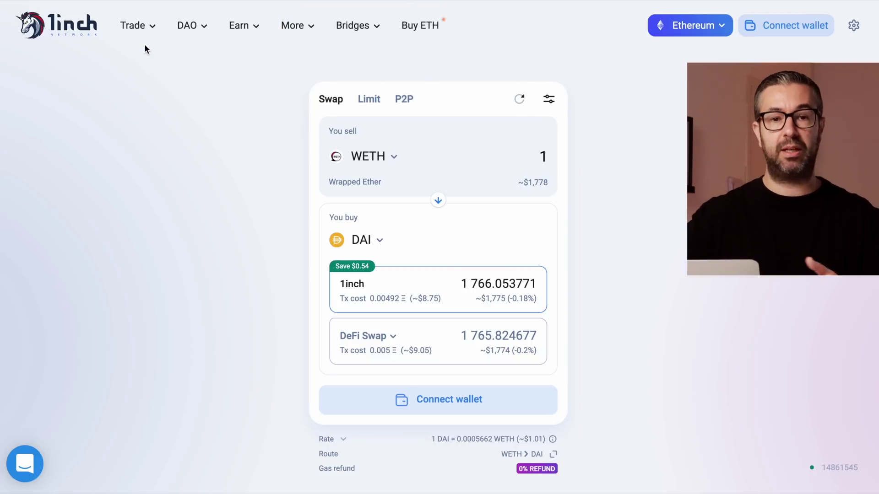
Step: Switch trading to Classic mode, showing the WETH/DAI price chart beside the swap
left_click(150, 26)
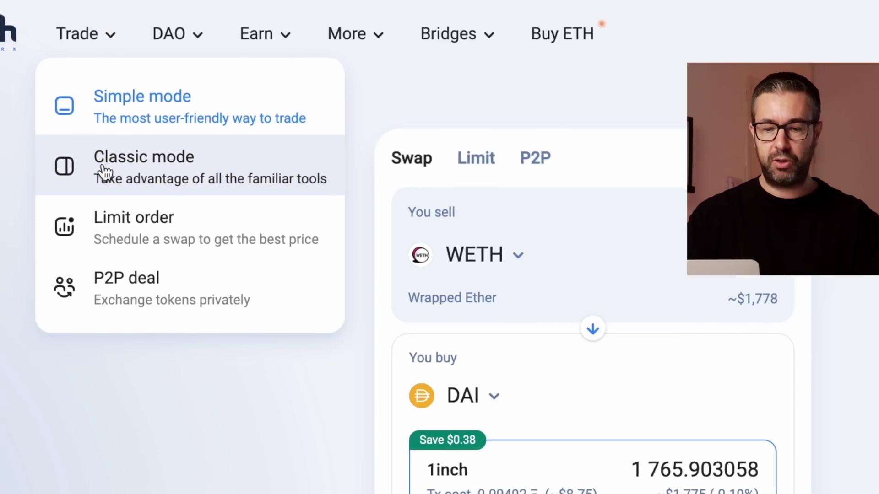
left_click(104, 172)
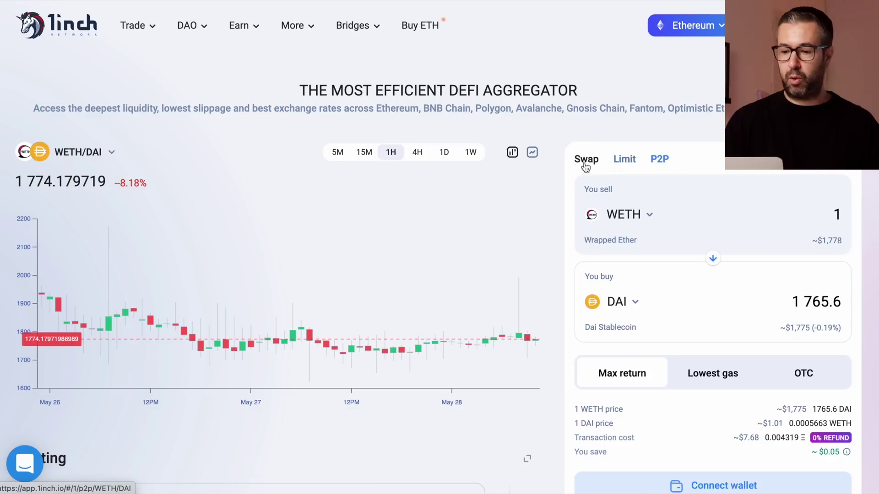
Step: Switch to a Limit order selling 1 WETH for 1,768.949693 DAI, expiring in 7 Days
mouse_move(134, 26)
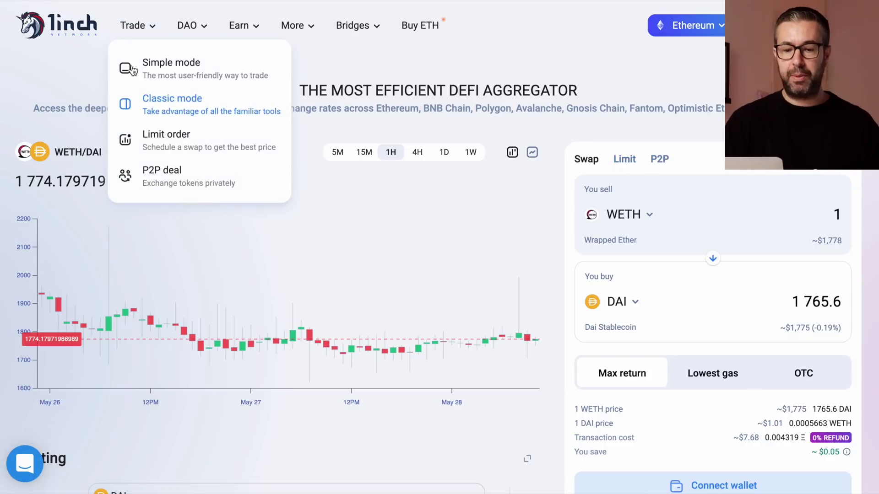
left_click(153, 137)
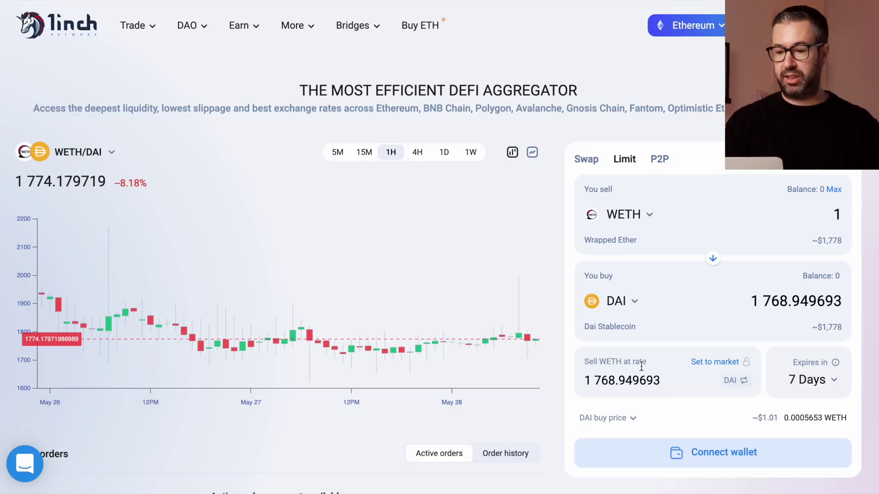
mouse_move(136, 26)
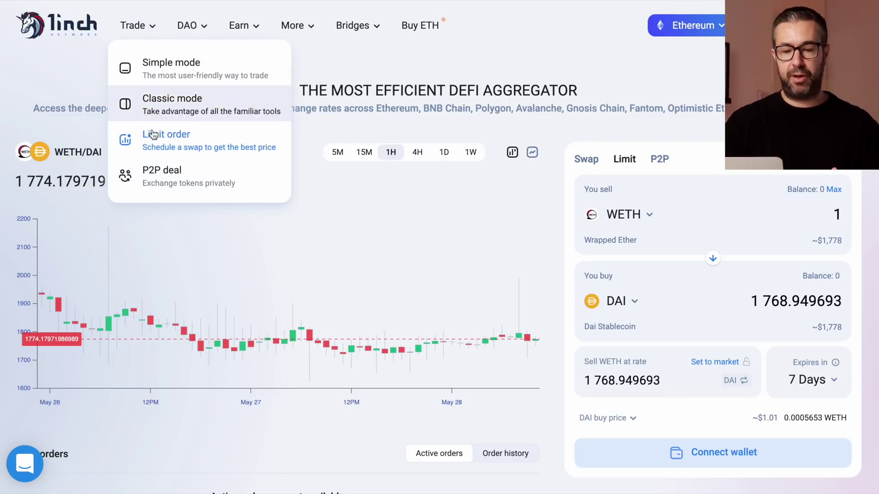
Step: Switch to the P2P deal form trading 1 WETH for 1,768.949693 DAI
left_click(152, 171)
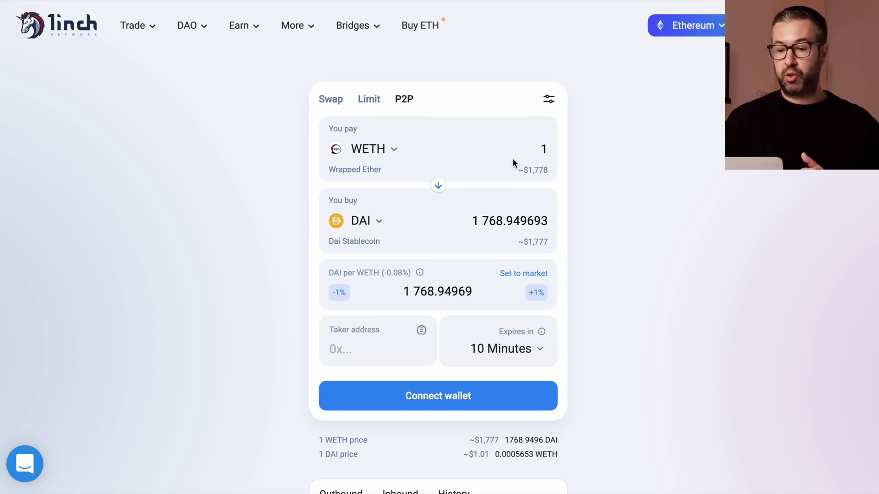
left_click(390, 149)
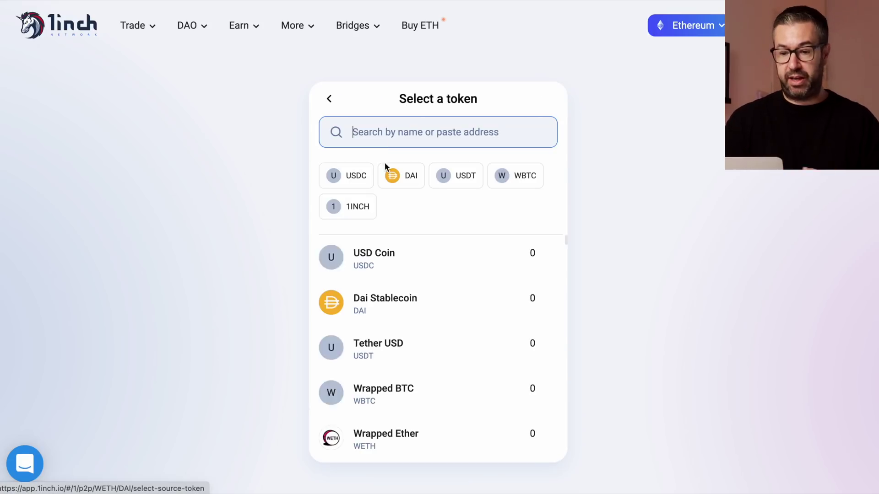
left_click(639, 207)
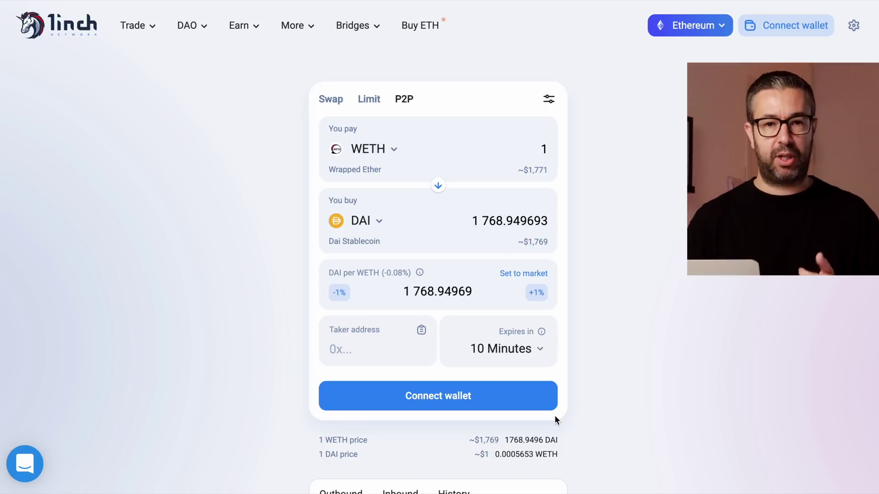
Step: Connect a Metamask wallet on Ethereum after accepting the terms
left_click(805, 35)
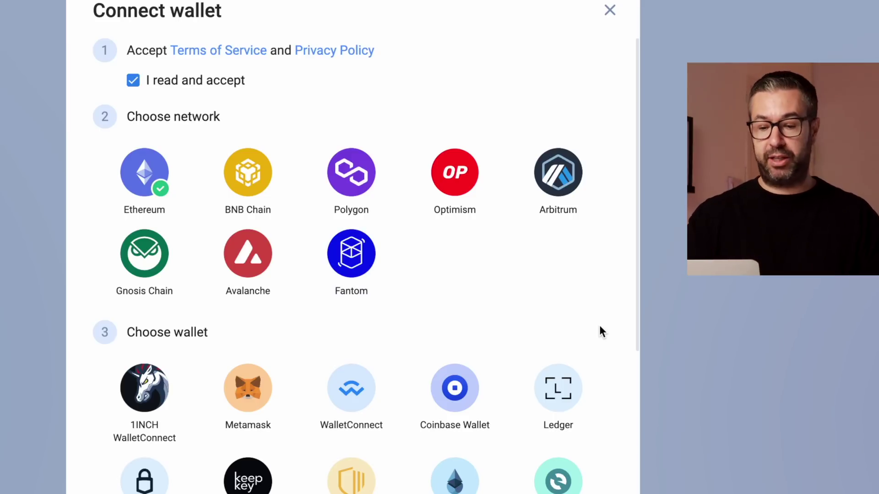
scroll(458, 337, "down", 5)
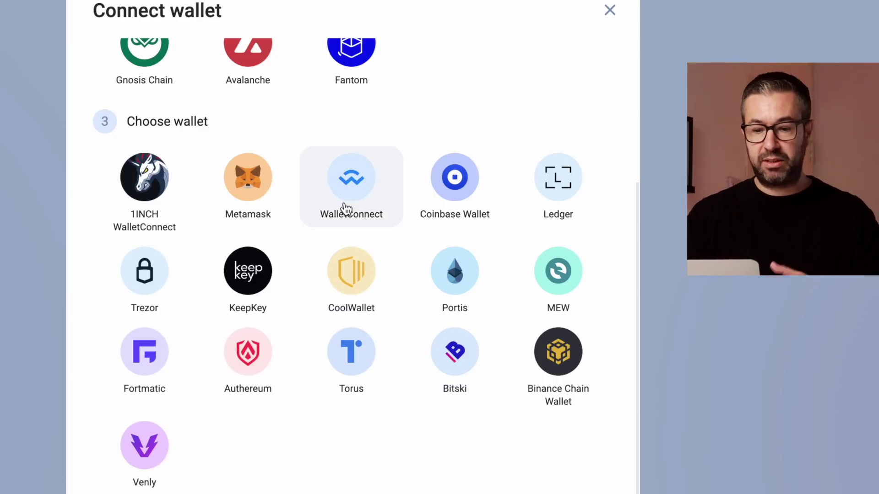
scroll(342, 215, "up", 5)
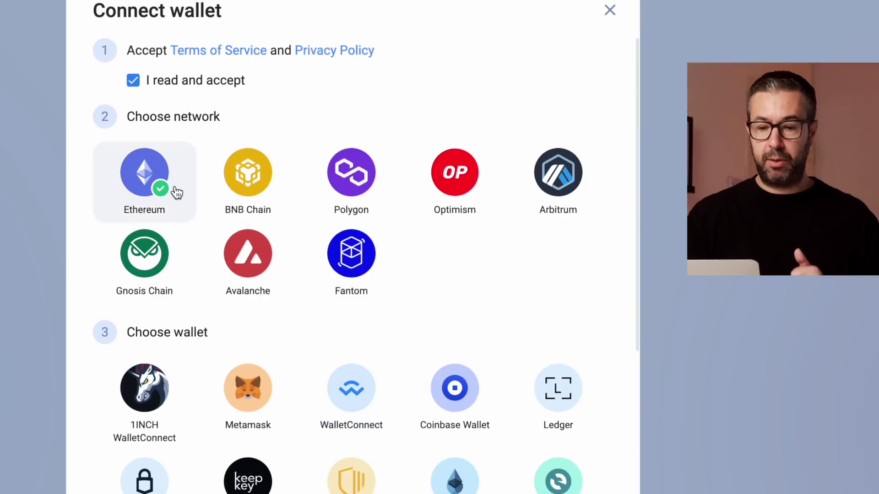
scroll(183, 270, "down", 2)
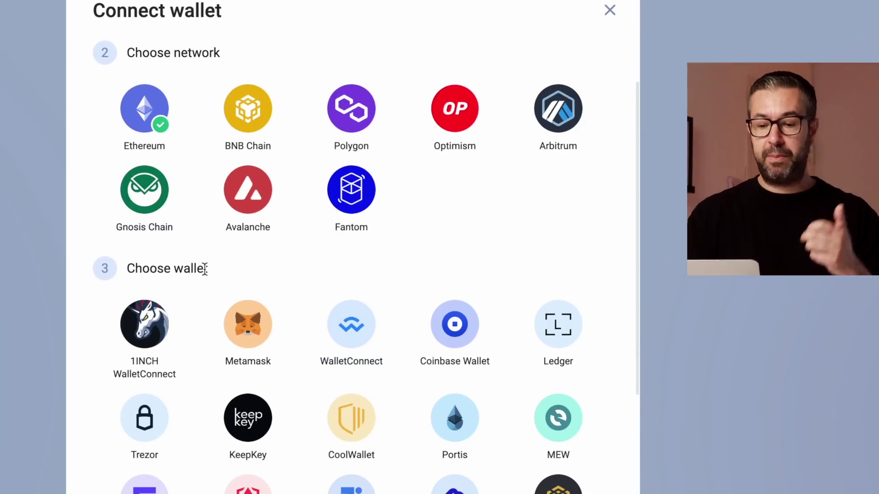
left_click(256, 339)
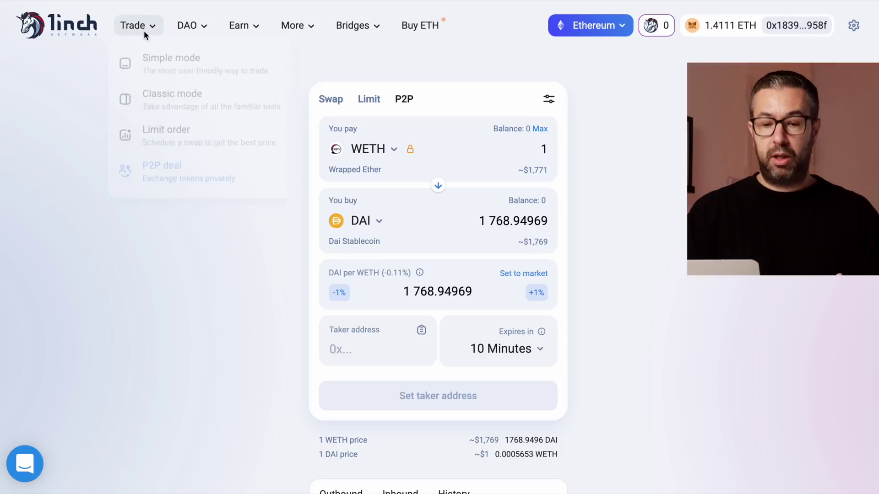
Step: Go to DAO > Staking to see the gas refund and governance benefits
mouse_move(143, 37)
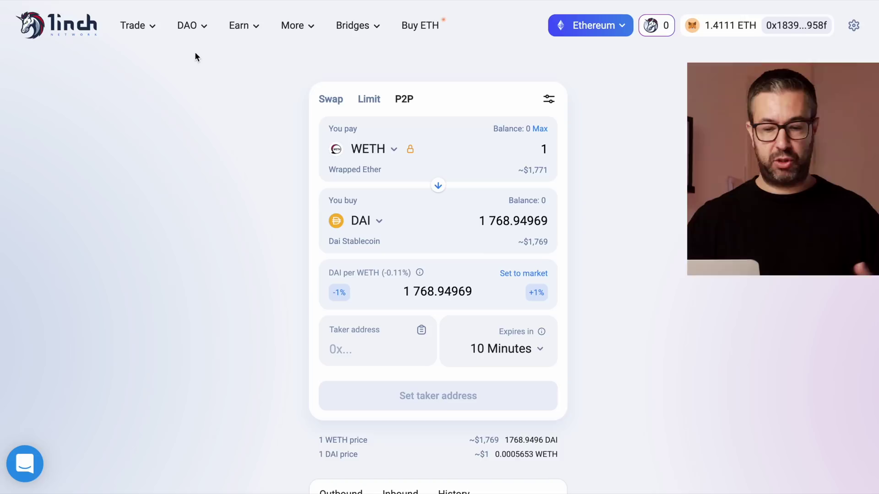
mouse_move(202, 25)
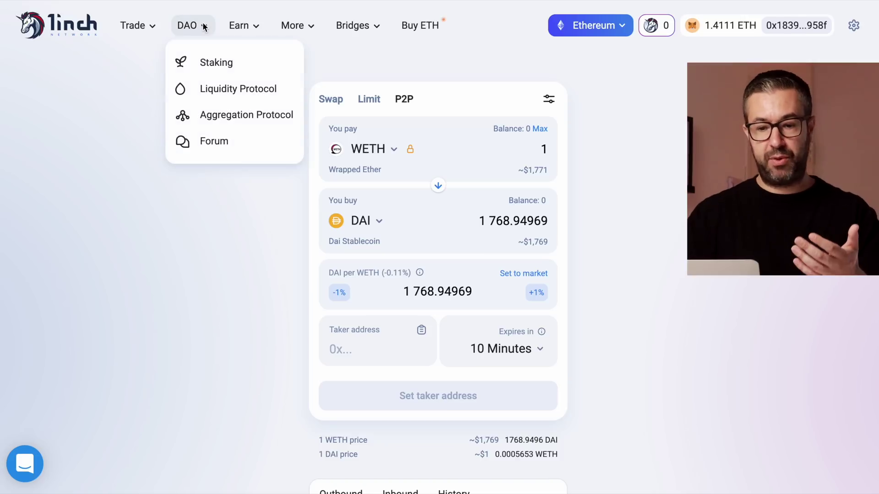
left_click(202, 57)
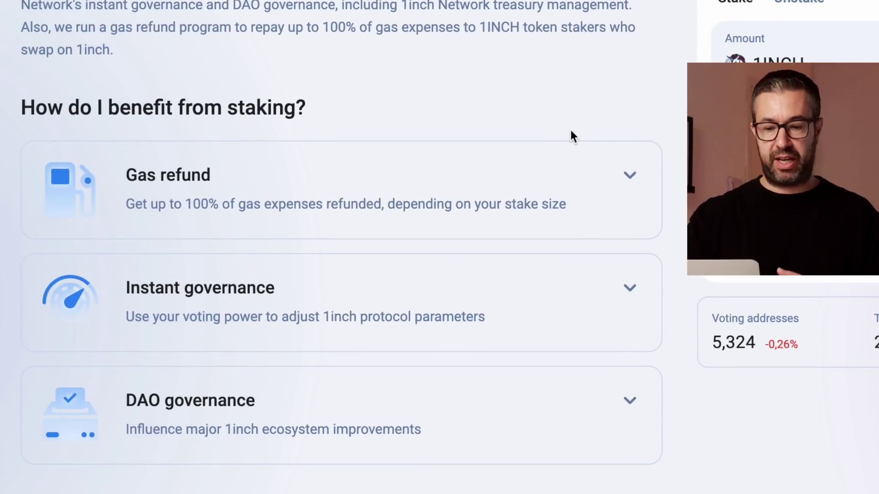
Step: Expand Gas refund to show tiers: 25% at 100 1INCH, 50% at 1,000, 75% at 10,000
scroll(570, 130, "down", 2)
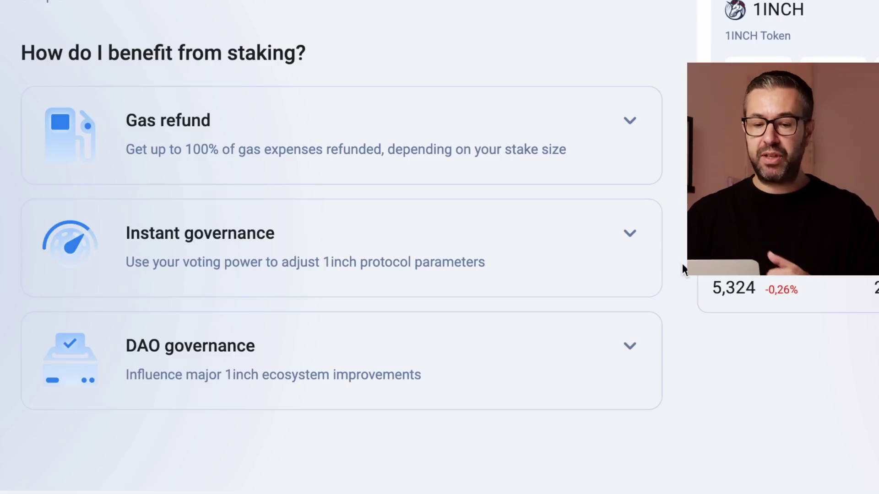
left_click(629, 123)
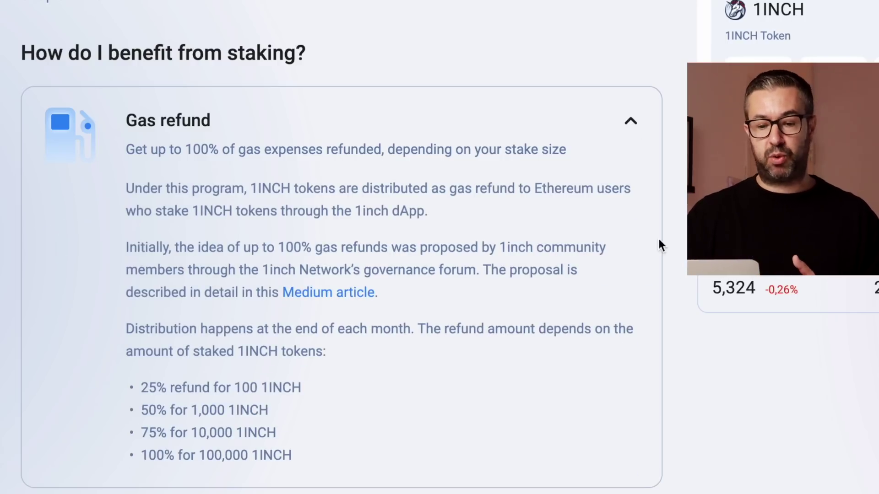
scroll(706, 317, "down", 3)
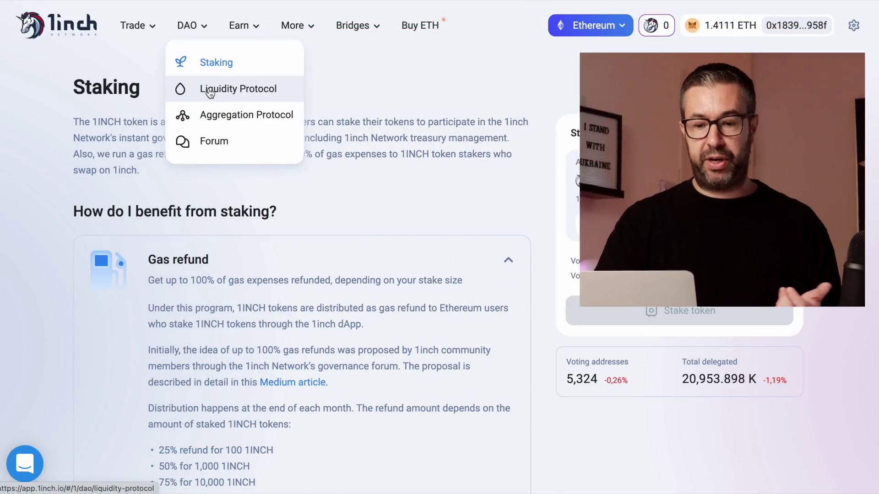
Step: Open DAO > Liquidity Protocol, showing swap fee 0.27% and decay time 2m 48s
left_click(209, 93)
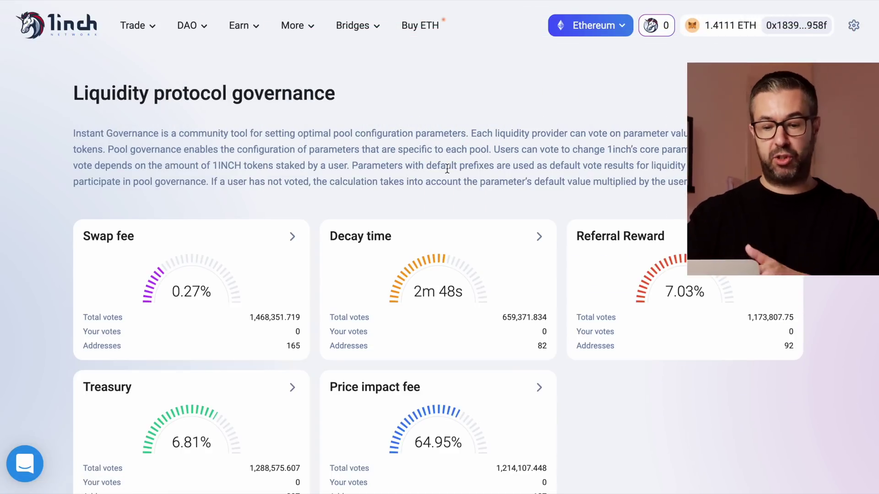
scroll(447, 170, "down", 2)
scroll(447, 172, "up", 2)
mouse_move(233, 28)
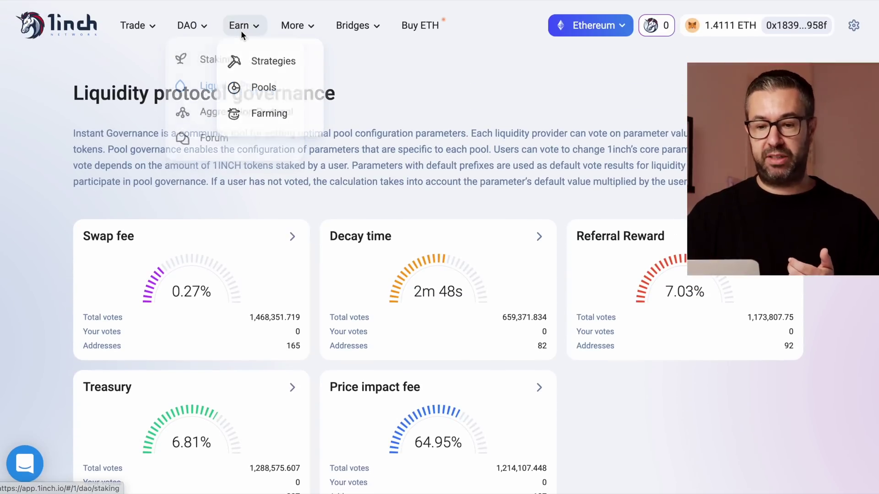
Step: Open Earn > Pools listing pools such as 1INCH/ETH, ETH/WBTC and LDO/stETH
left_click(253, 89)
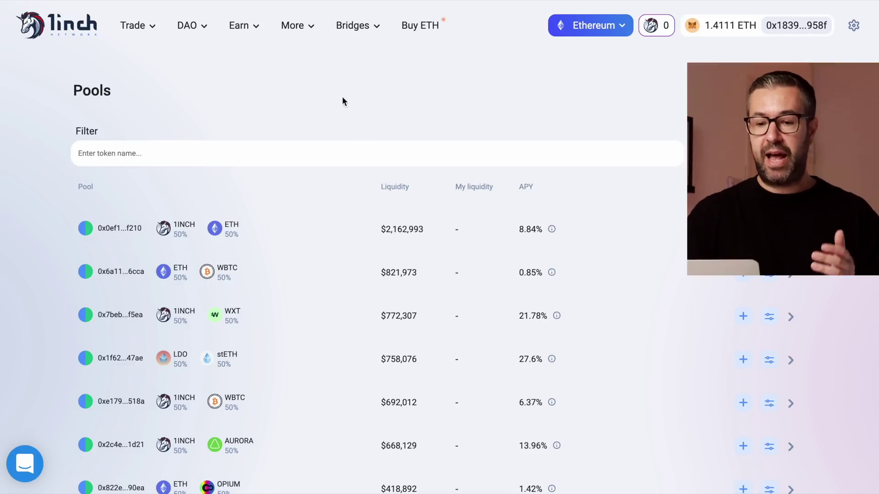
mouse_move(352, 28)
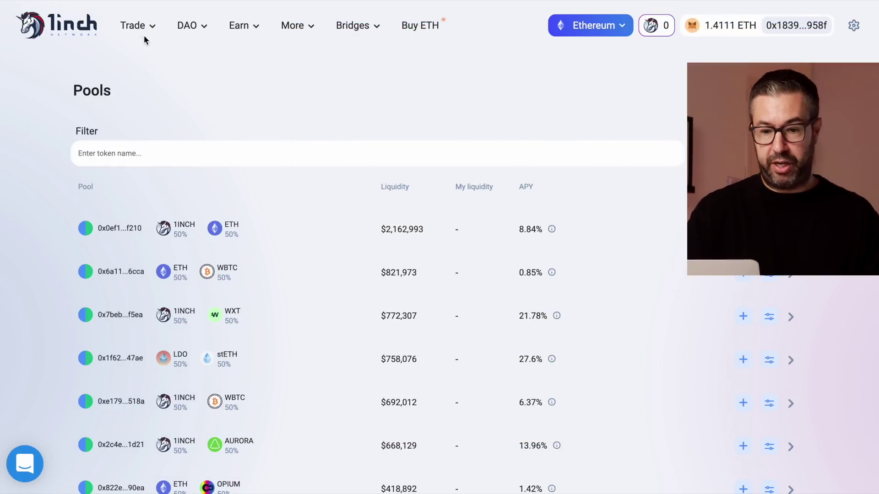
Step: Switch trading back to Simple mode for the WETH/DAI swap
mouse_move(145, 46)
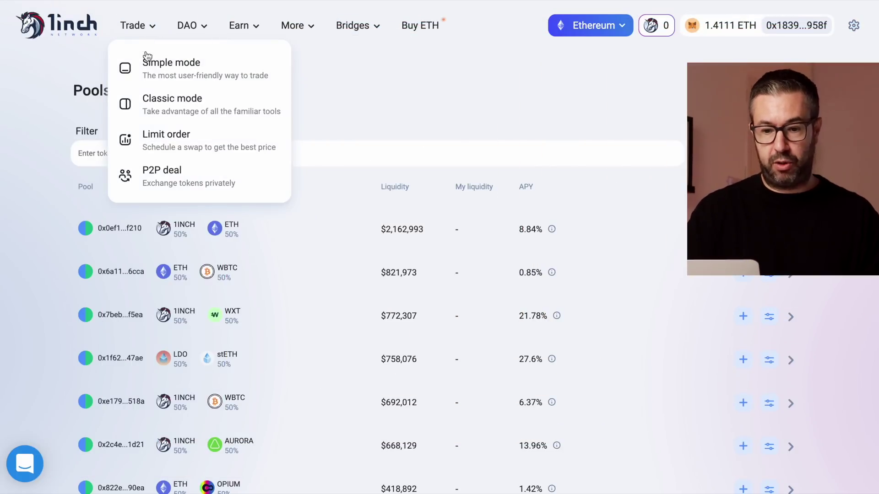
left_click(181, 65)
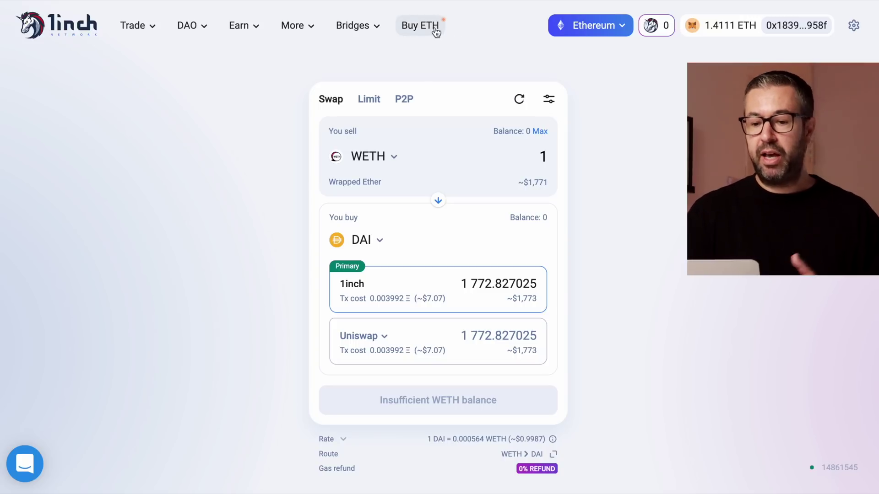
Step: Open Buy ETH quoting 0.1558 ETH for 300 USD, keeping USD as the currency
left_click(420, 25)
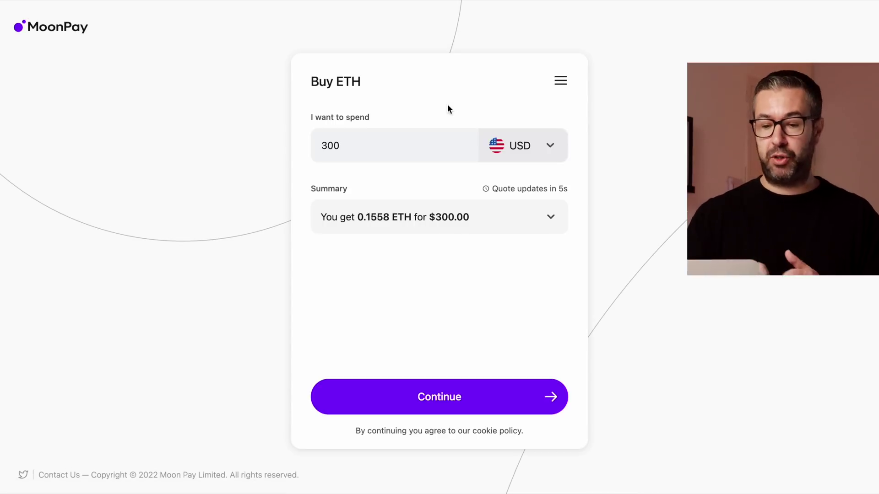
left_click(499, 146)
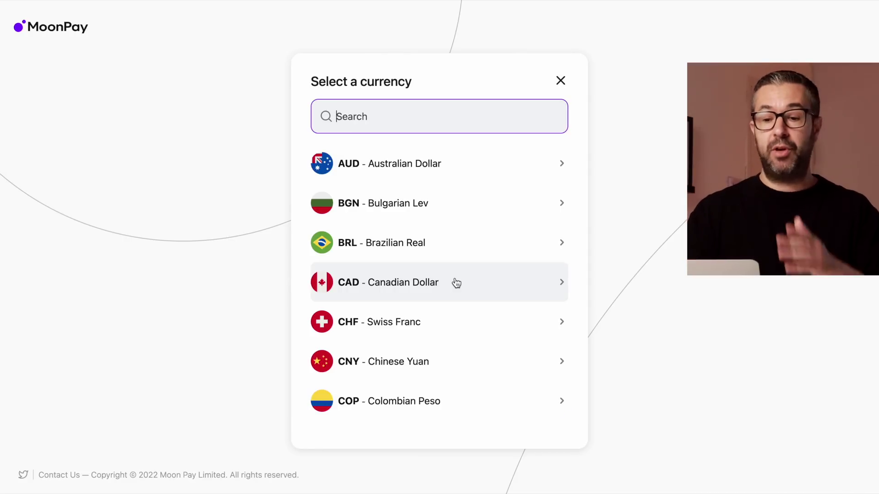
left_click(561, 81)
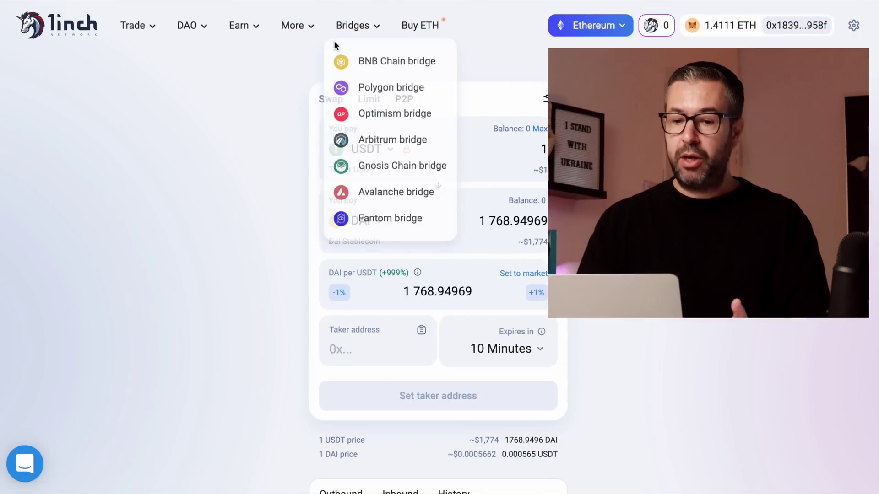
mouse_move(308, 33)
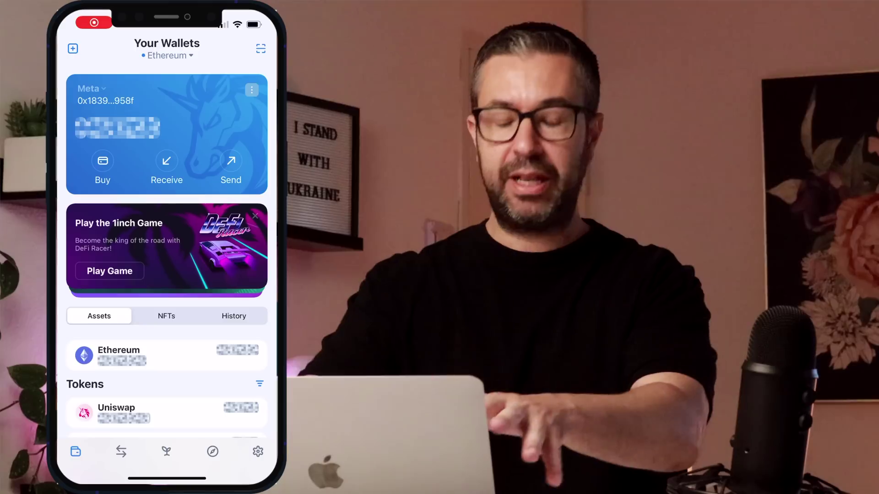
Step: Look through the 1inch Wallet app's Exchange, Staking and Discover (dApp browser) screens
scroll(166, 251, "down", 10)
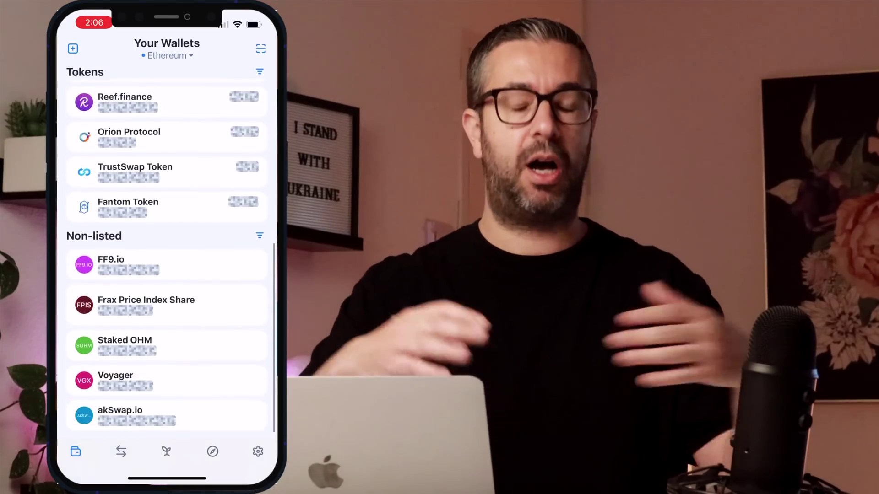
left_click(121, 451)
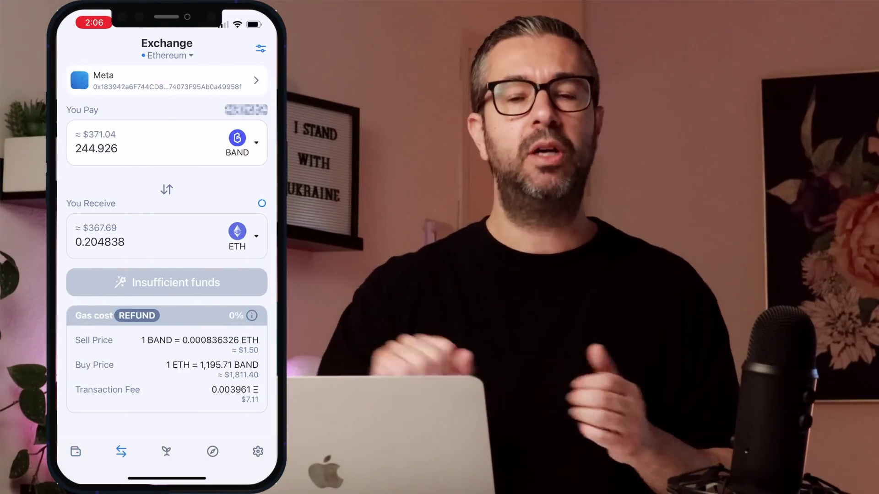
left_click(166, 451)
left_click(213, 451)
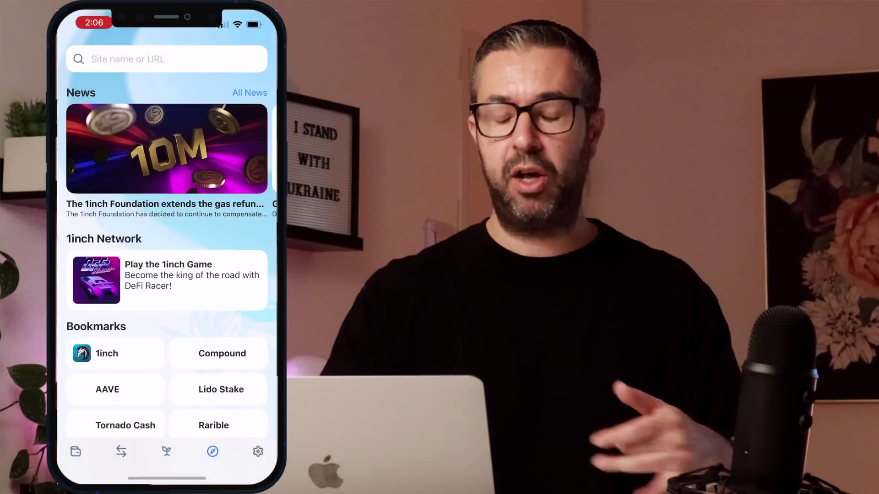
Step: Switch the Wallet tab from Ethereum to BNB Chain, listing tokens like SpacePi Token and Feeder.finance
left_click(76, 452)
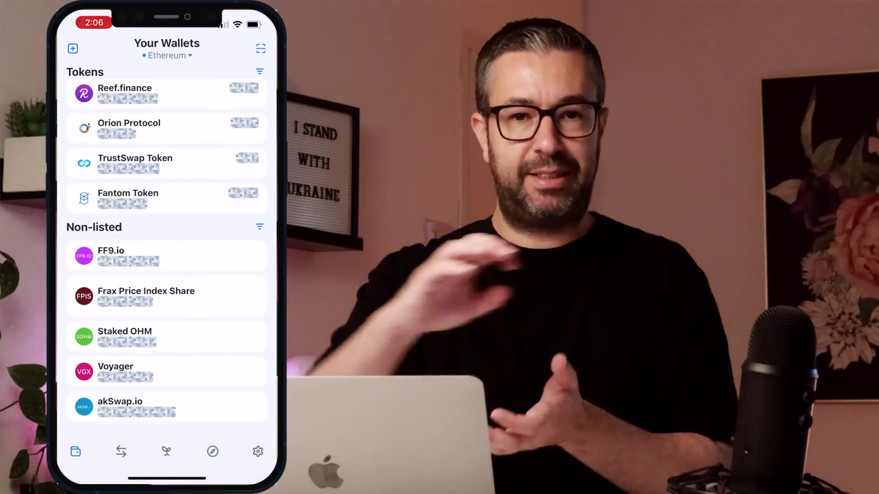
left_click(167, 55)
left_click(122, 131)
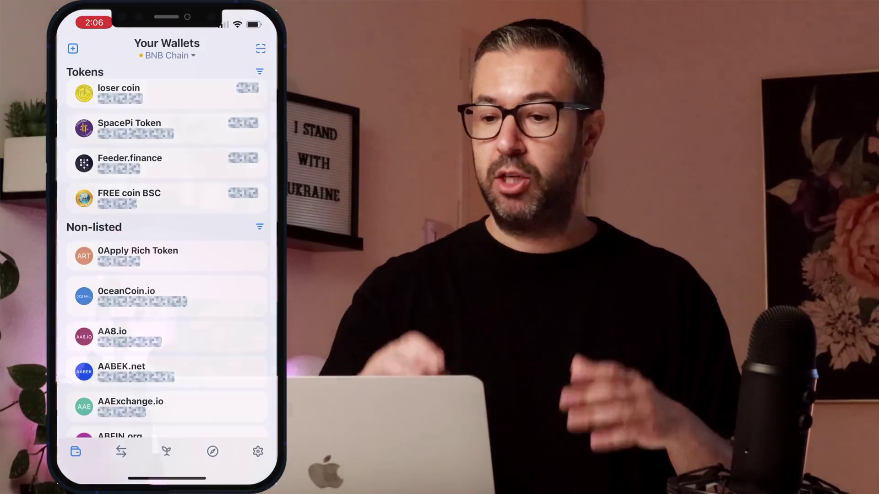